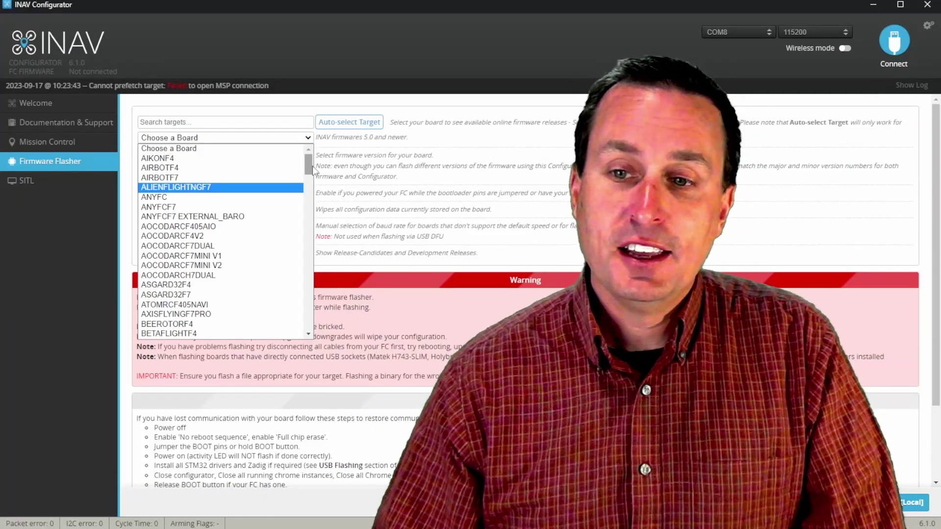
Step: Scroll the Choose a Board list down to the GEPRC F722_AIO target
scroll(307, 186, down, 5)
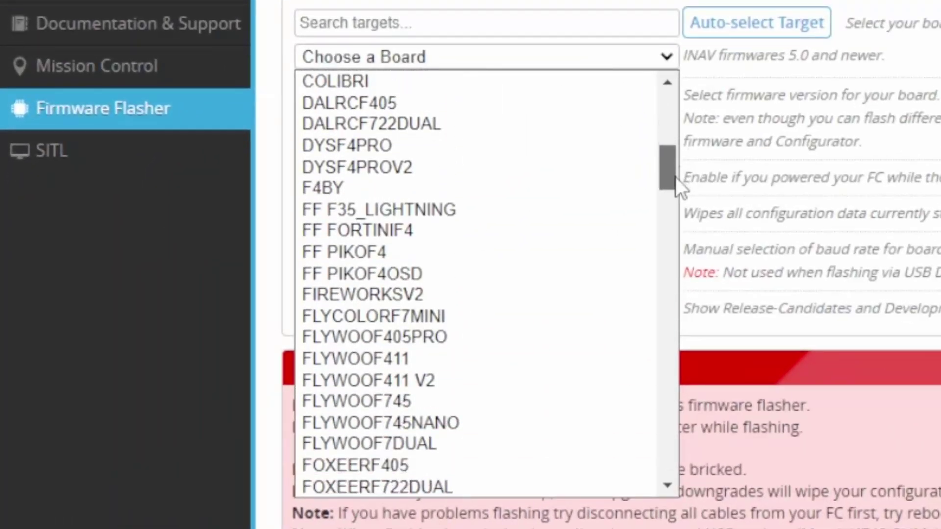
drag(675, 178, 675, 187)
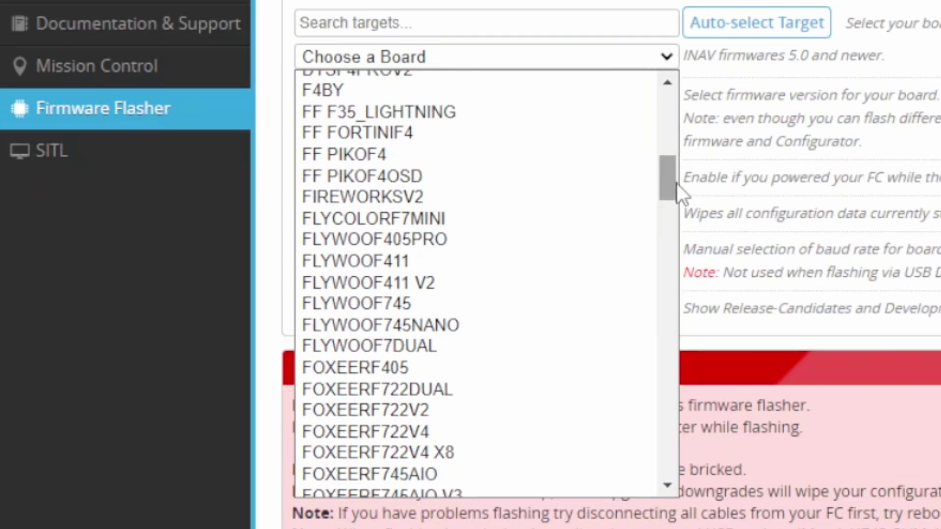
drag(668, 188, 647, 240)
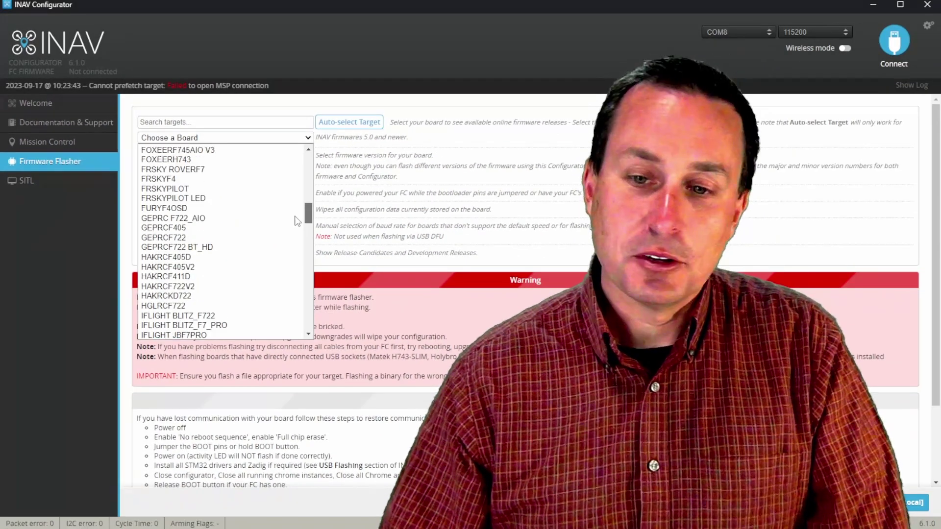
drag(297, 220, 297, 219)
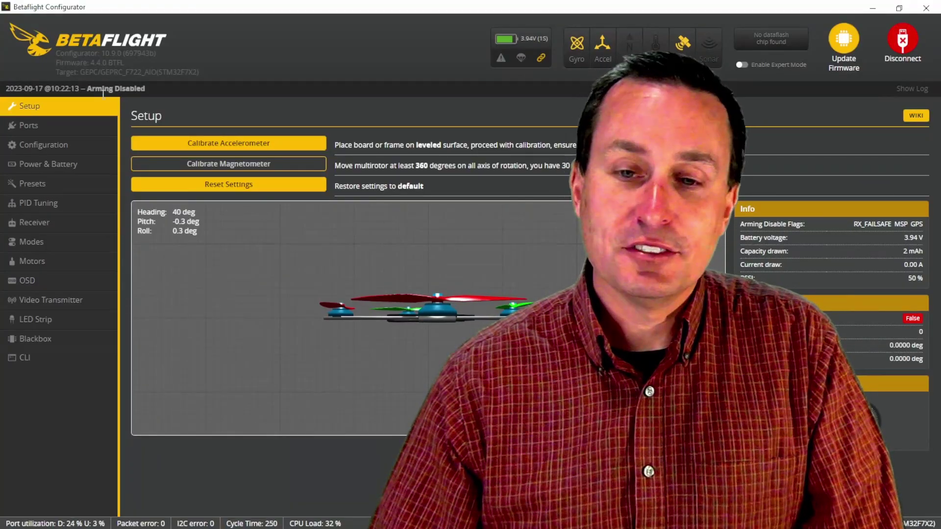
Step: Review Betaflight's Presets, Ports, Configuration, PID Tuning, Receiver and OSD tabs in turn
click(58, 184)
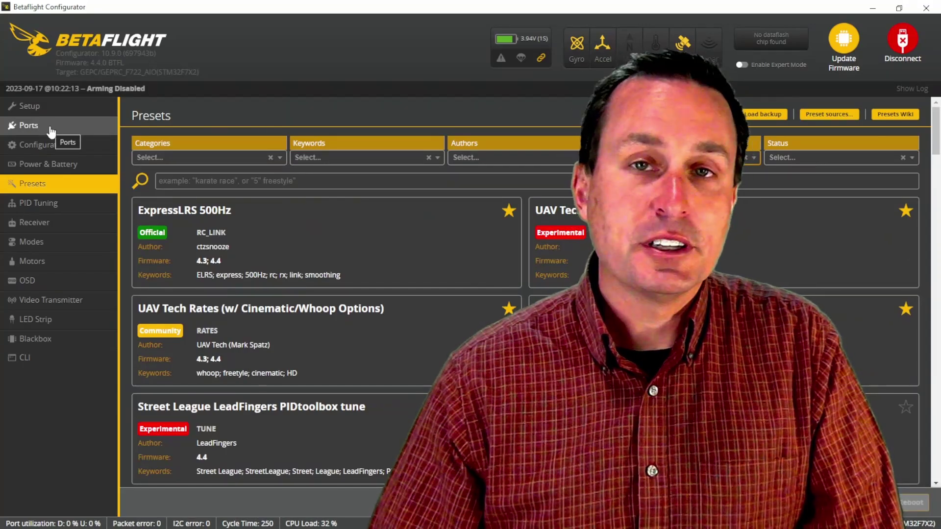
click(50, 129)
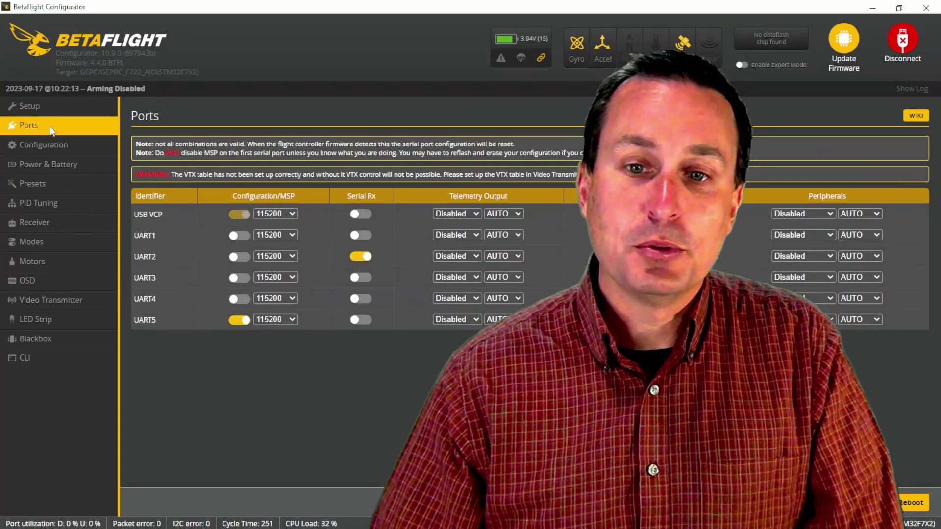
click(55, 153)
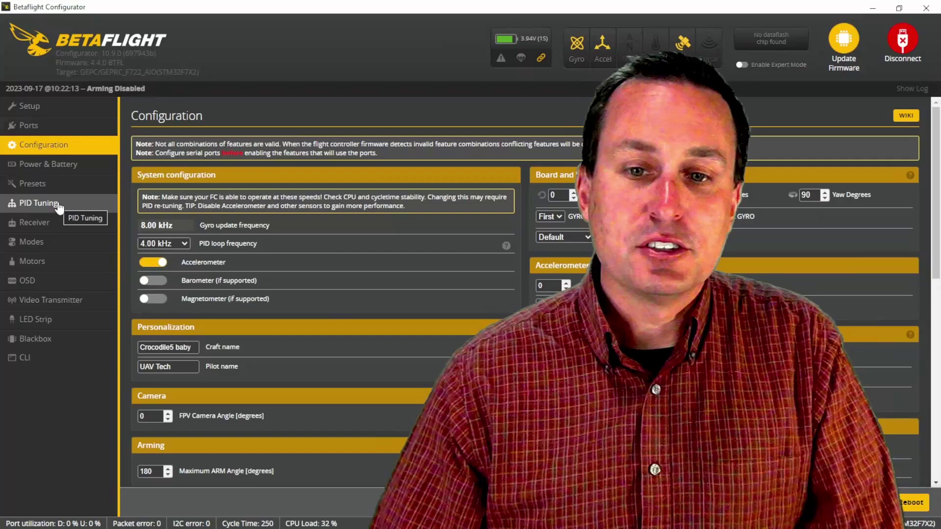
click(58, 202)
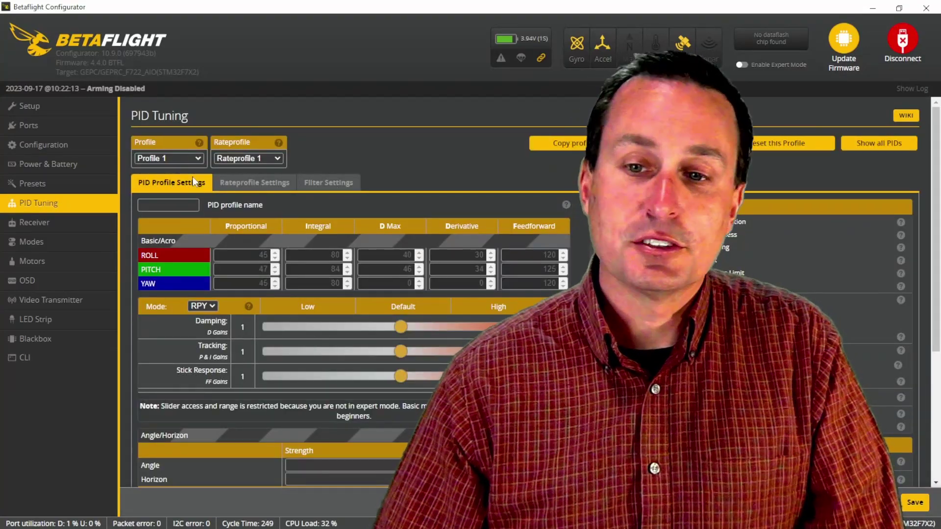
click(59, 222)
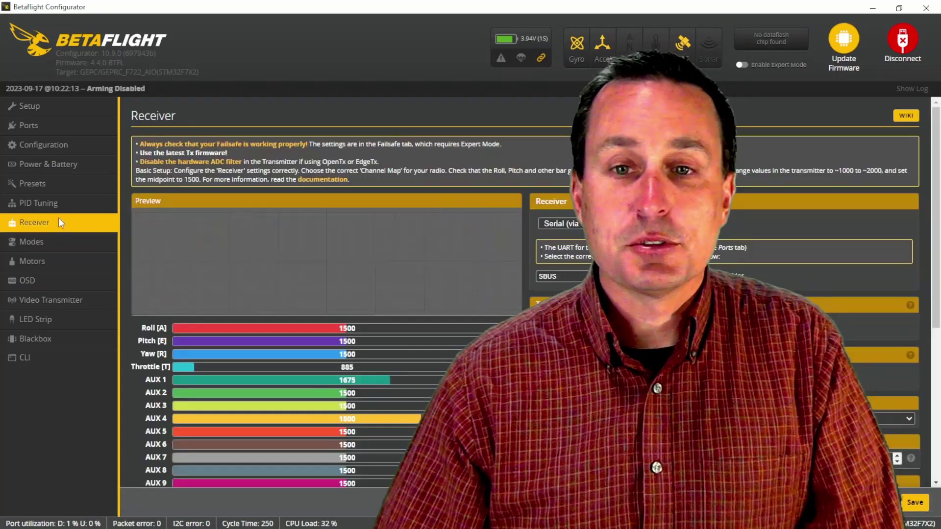
click(67, 281)
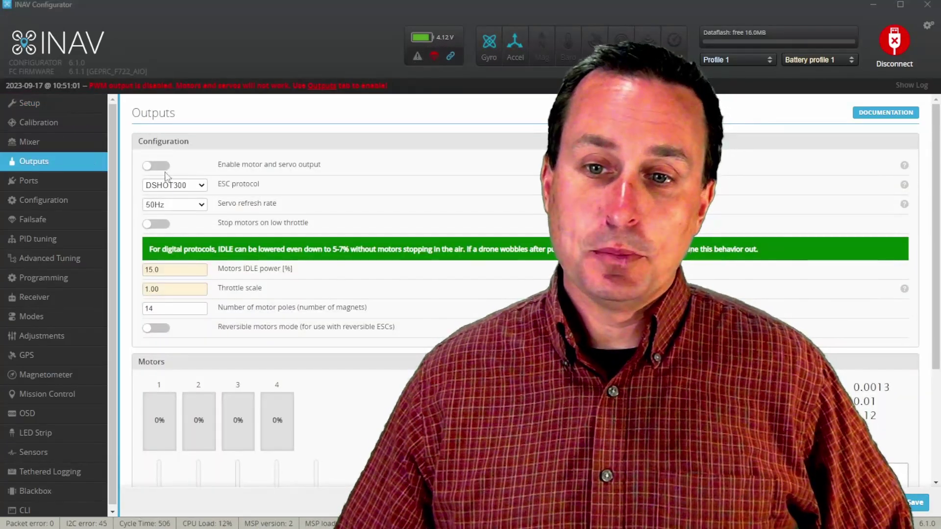
Step: Enable motor and servo output, change Motors IDLE power from 15.0 to 5, and save
click(157, 166)
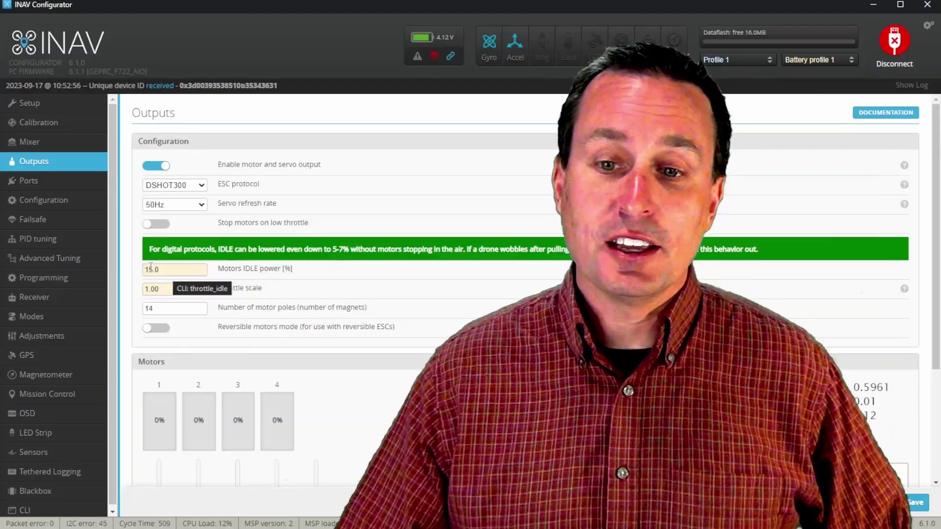
drag(158, 270, 137, 273)
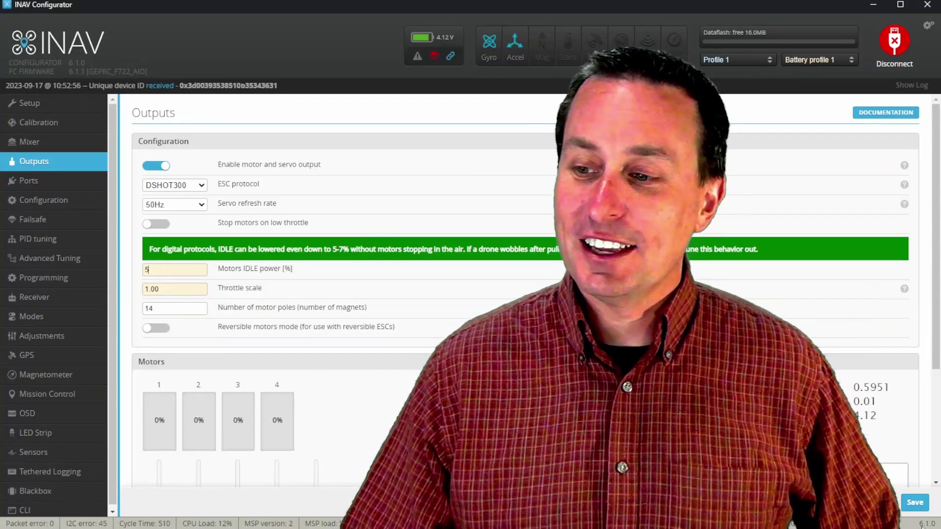
click(911, 508)
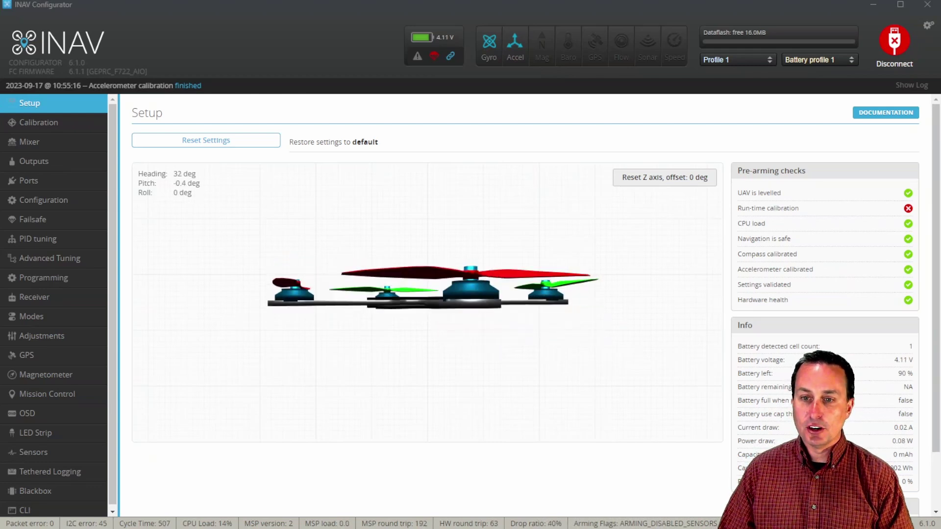
scroll(562, 293, down, 2)
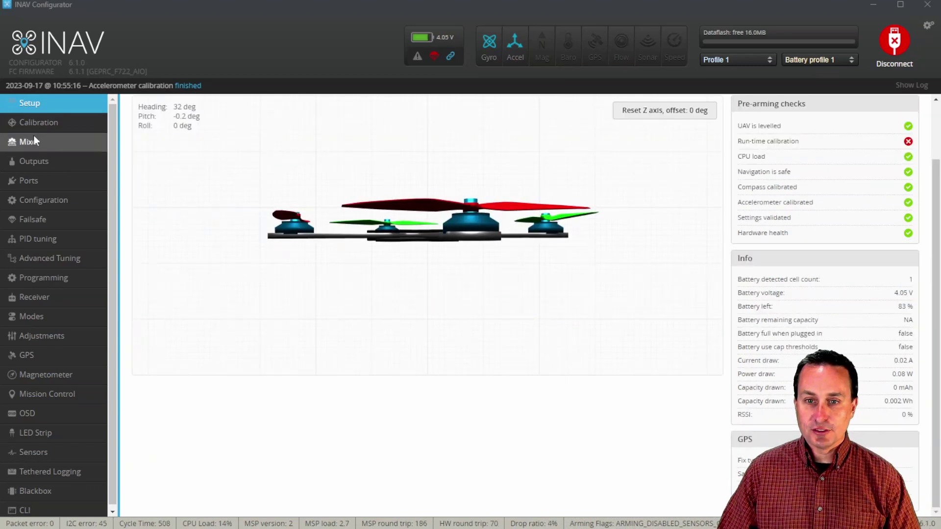
click(49, 200)
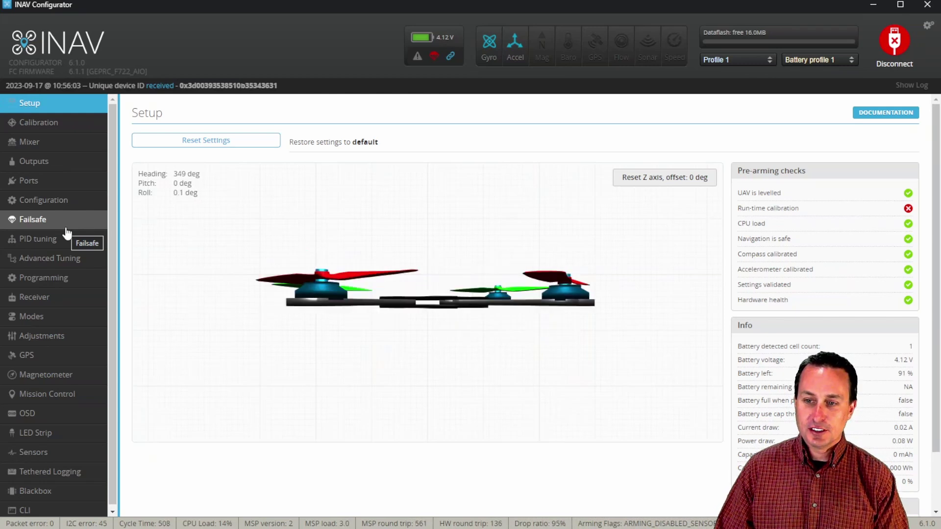
Step: On the Calibration page, record all six accelerometer calibration positions, Steps 1 through 6
click(51, 201)
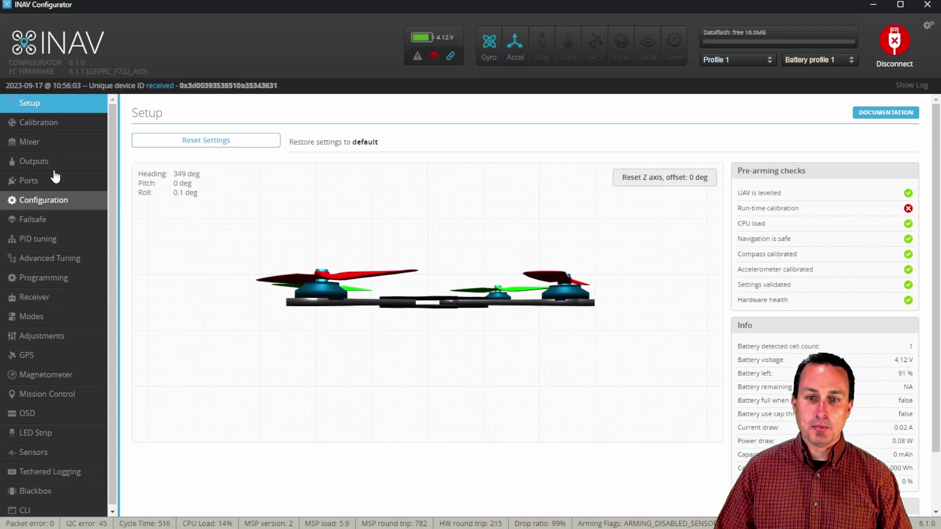
click(51, 122)
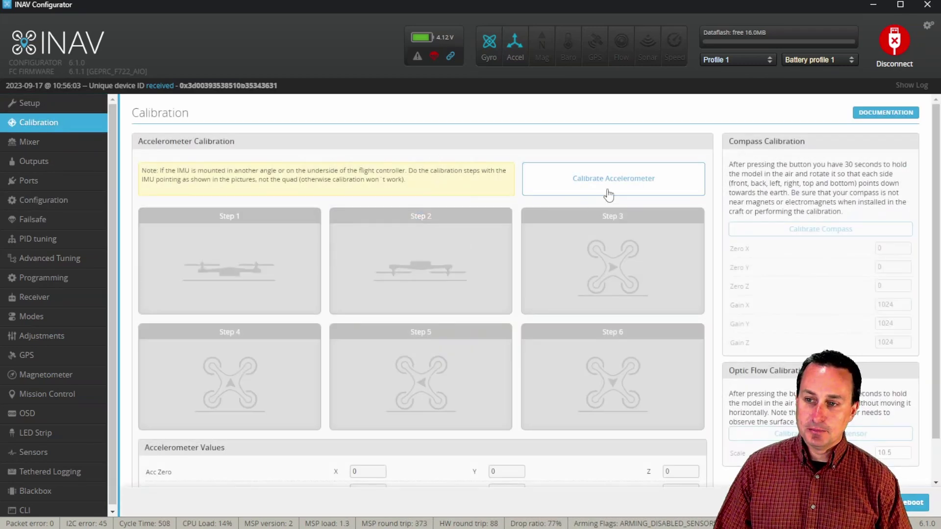
click(609, 193)
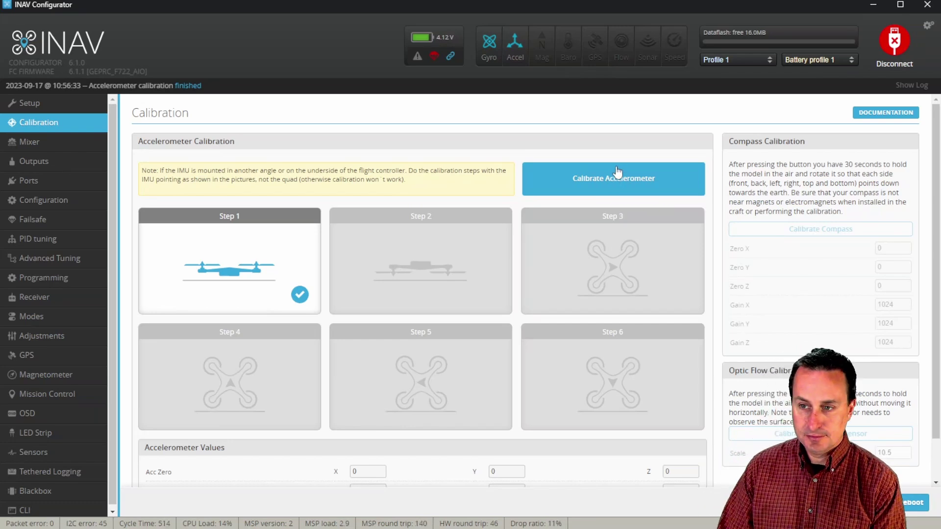
click(620, 179)
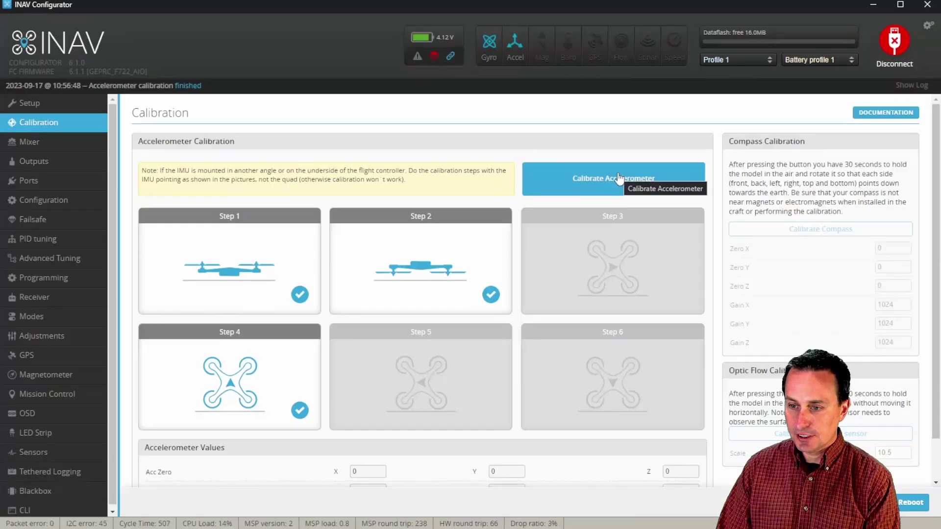
click(622, 190)
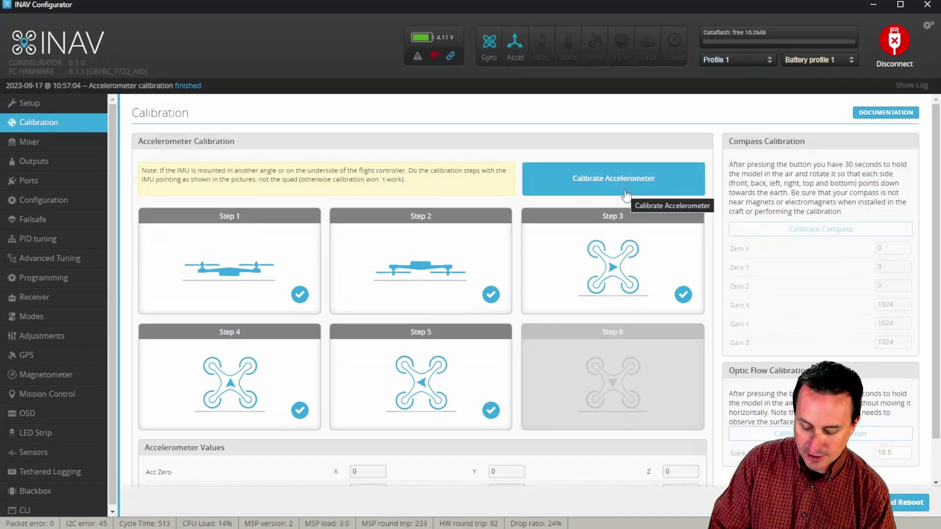
click(625, 192)
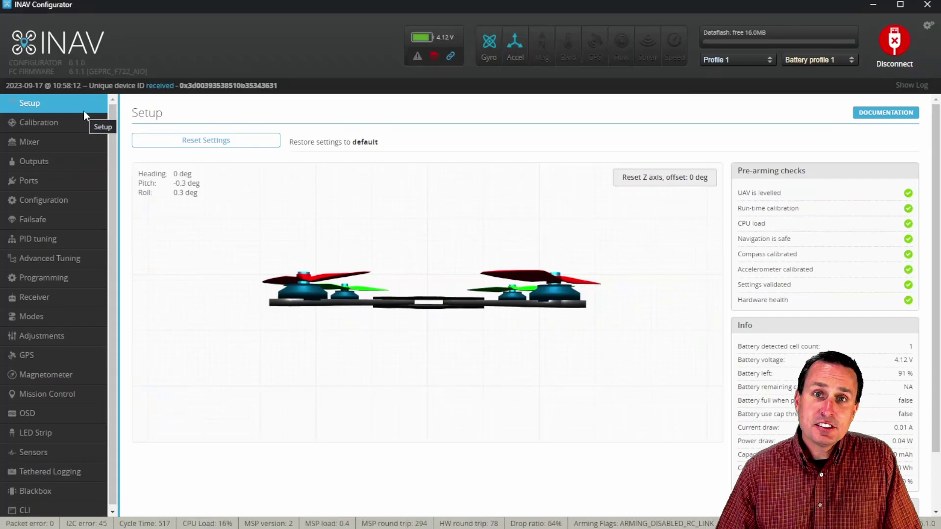
Step: Review the INAV UART assignments on Ports, then move to the Configuration page
click(59, 182)
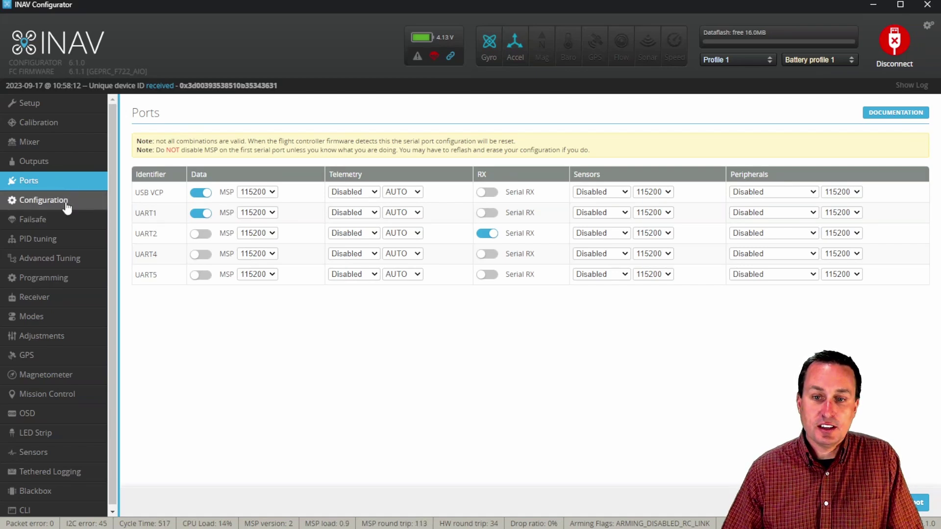
click(67, 206)
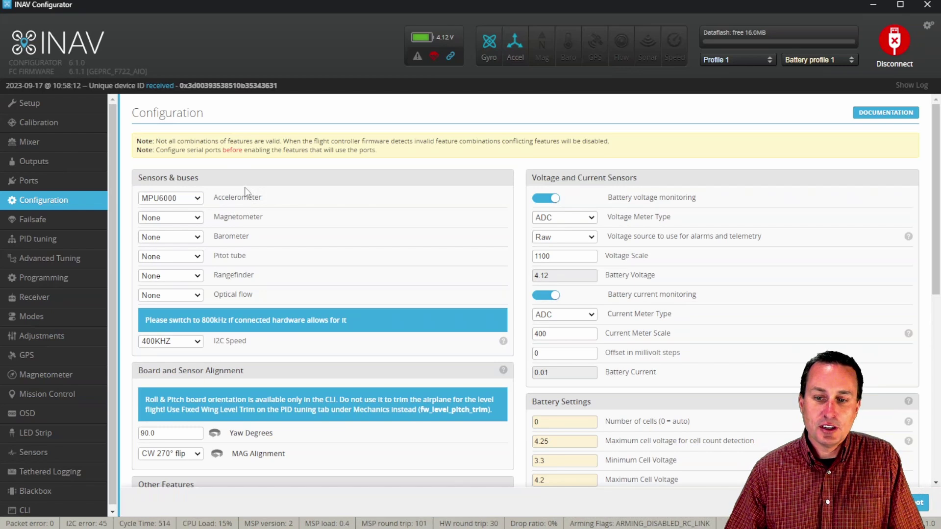
Step: Look over the Configuration tab, then switch to the PID tuning page
scroll(245, 191, down, 8)
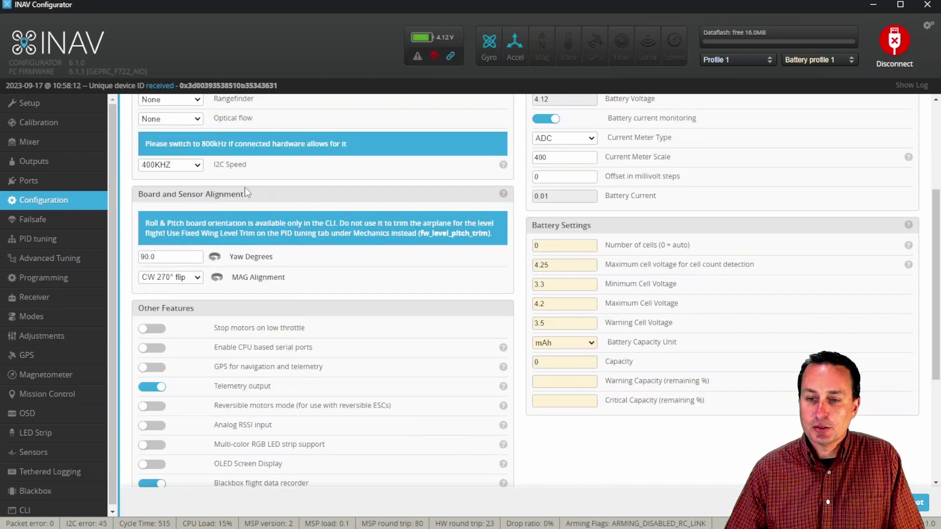
scroll(245, 191, up, 8)
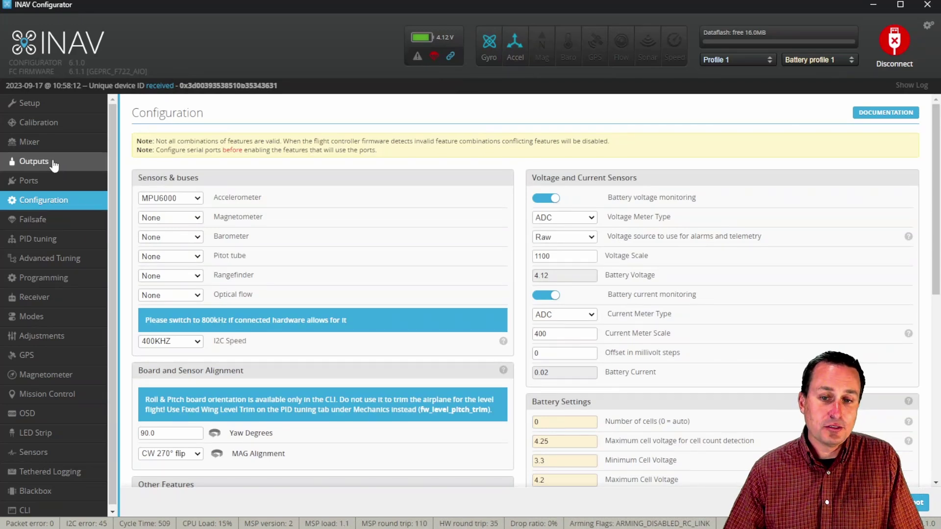
click(40, 239)
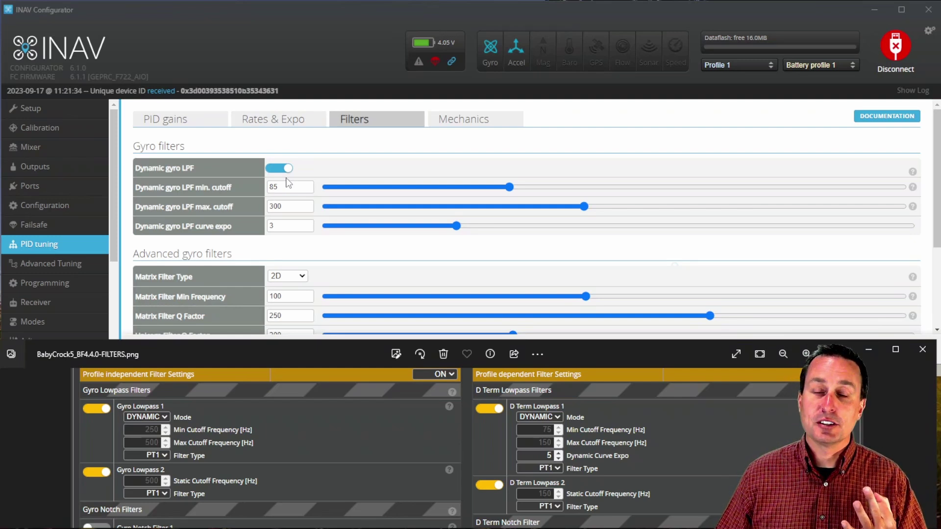
Step: Bring INAV Configurator in front of the Betaflight screenshot and scroll the Filters tab
click(660, 261)
scroll(660, 261, down, 1)
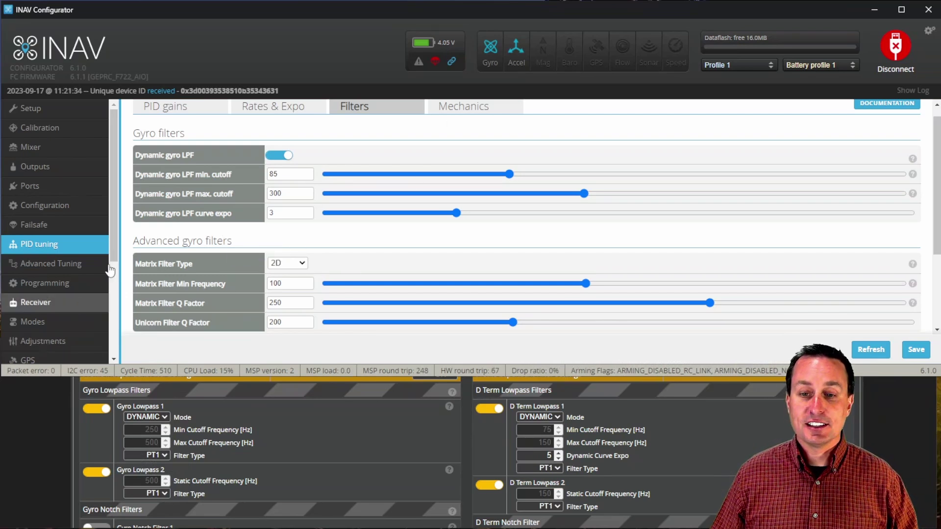
Step: Run 'get lpf' in the CLI and select the gyro_anti_aliasing_lpf_hz = 250 line
scroll(115, 265, down, 3)
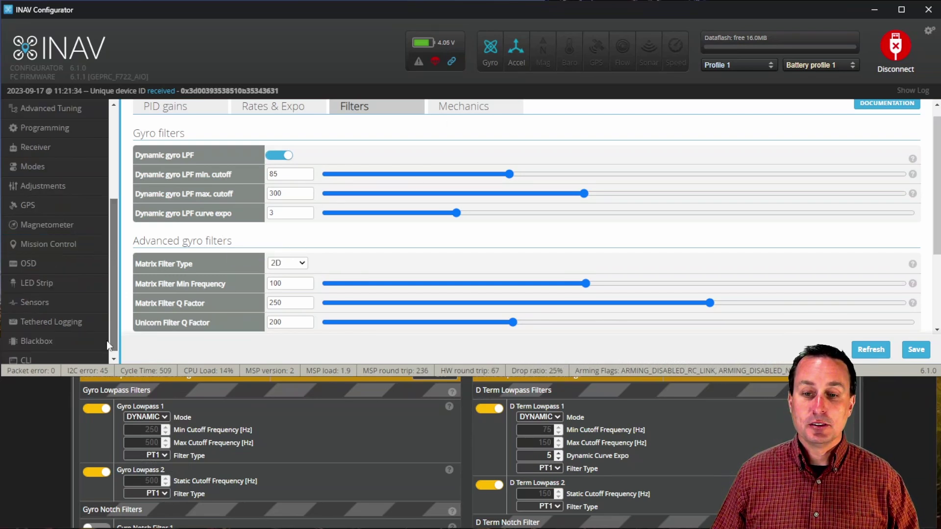
click(56, 354)
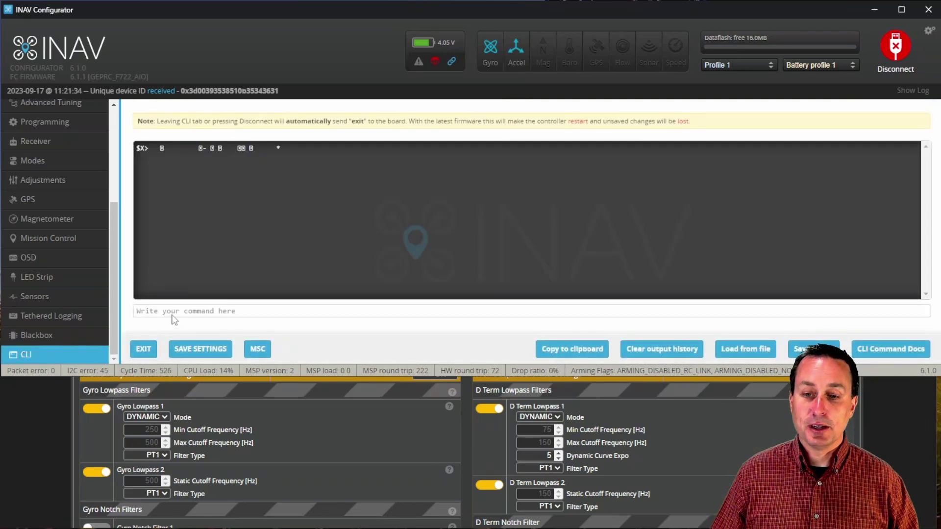
text(GET LPF)
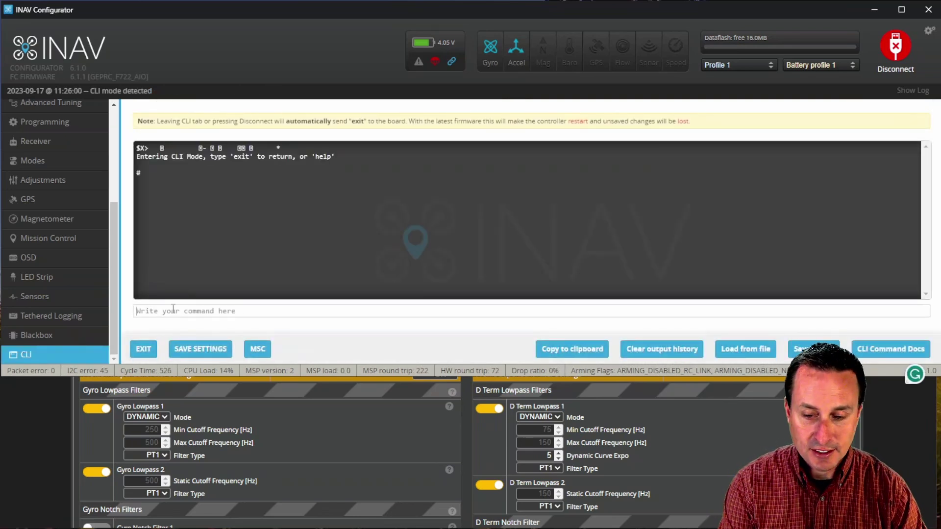
key(Return)
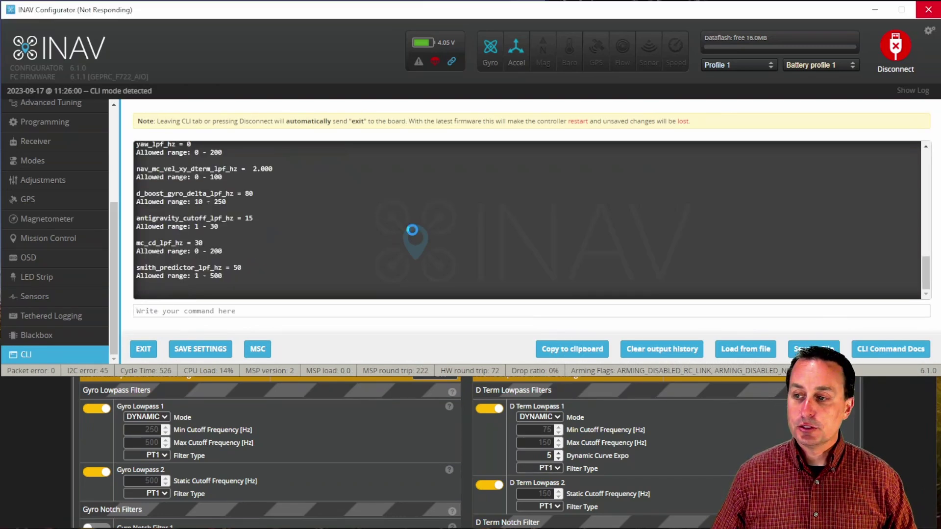
scroll(926, 250, up, 2)
drag(925, 250, 917, 177)
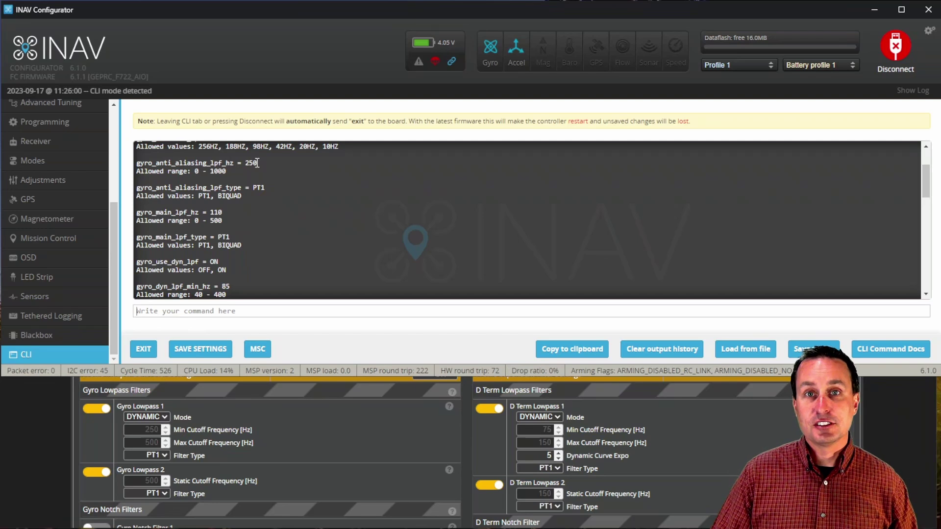
drag(257, 162, 138, 163)
key(ctrl+c)
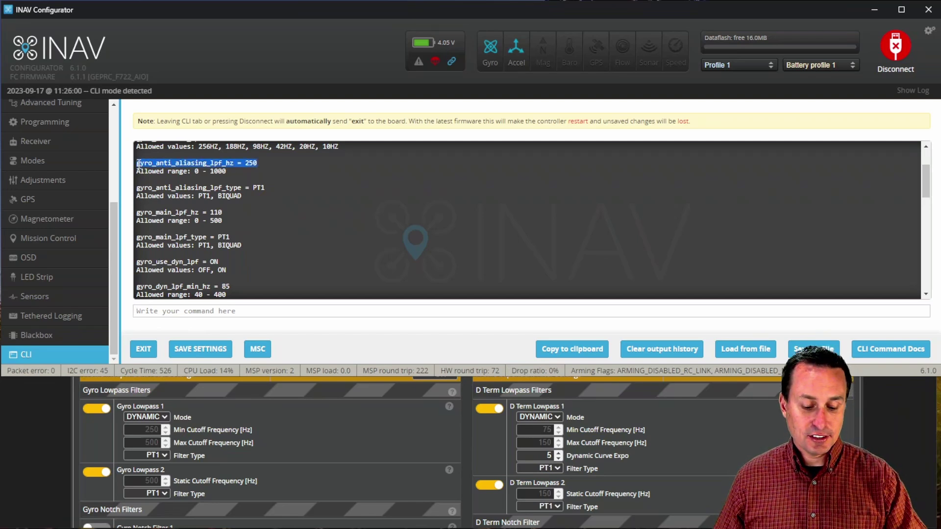
Step: Enter 'set' with the pasted anti-aliasing line, changing gyro_anti_aliasing_lpf_hz from 250 to 0
click(205, 311)
text(set)
key(ctrl+v)
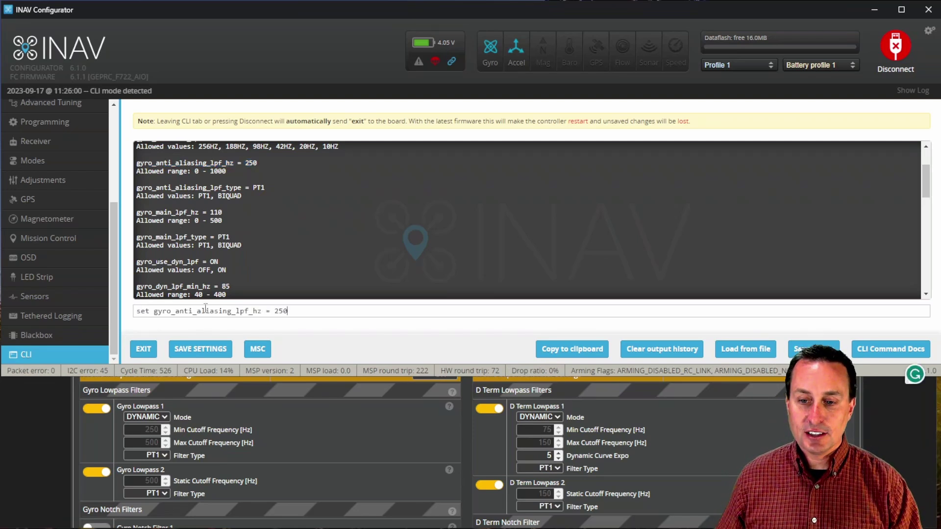
key(BackSpace)
key(BackSpace)
key(BackSpace)
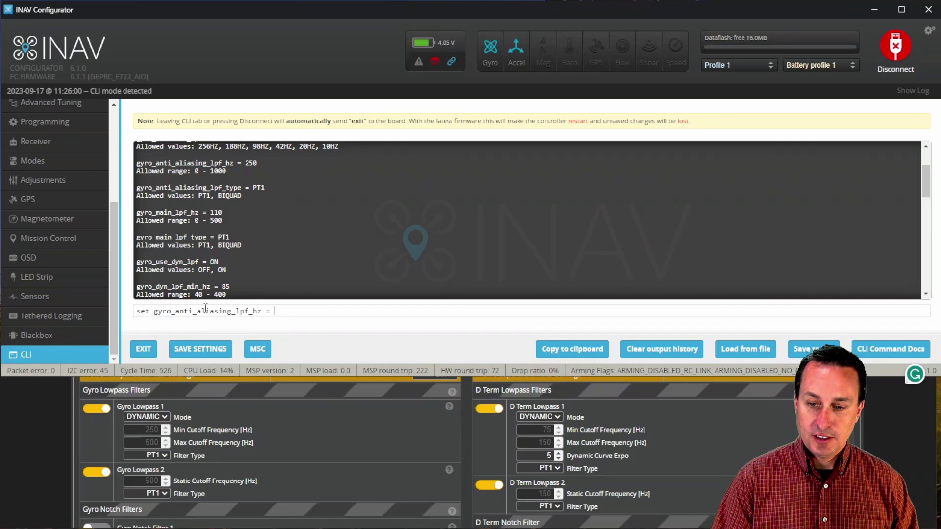
text(0)
key(Return)
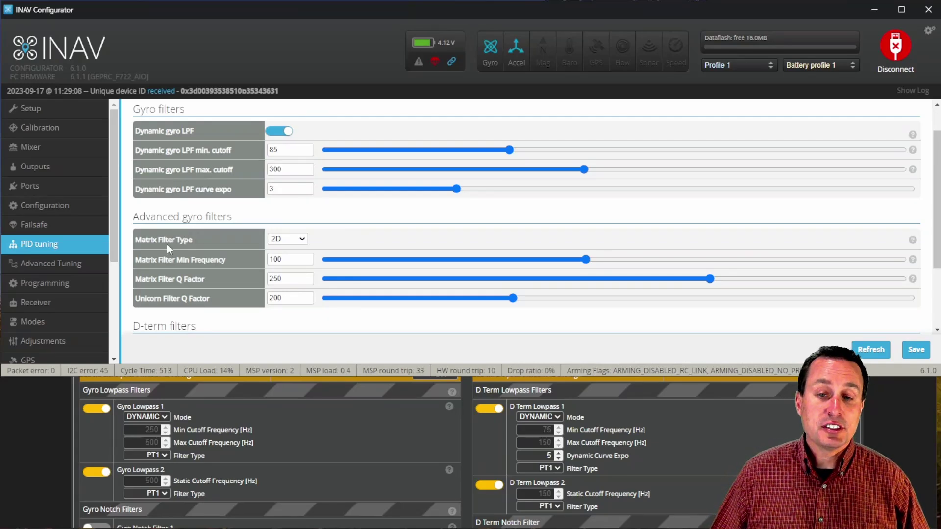
Step: Review the Matrix Filter Type options and their help text, keeping 2D
click(302, 240)
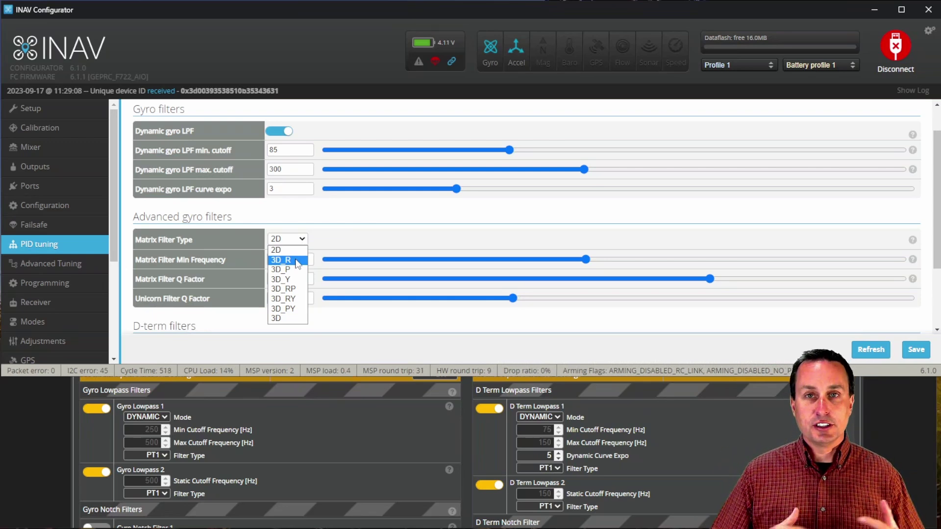
mouse_move(913, 241)
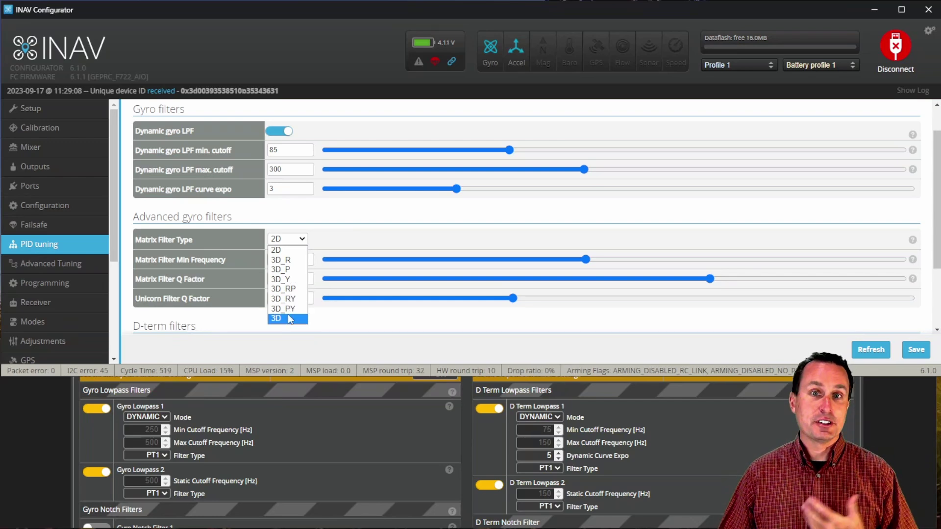
Step: Close the filter options, keeping the 2D matrix filter type
click(292, 251)
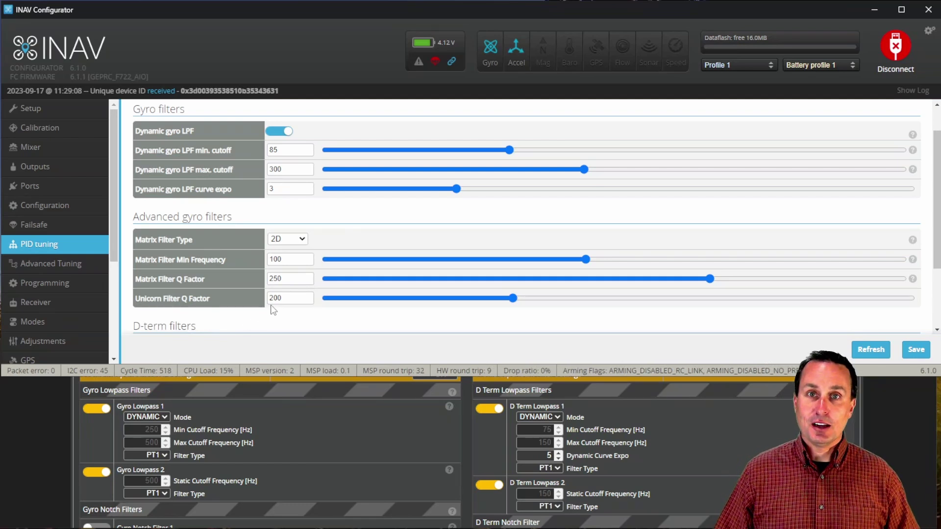
click(512, 299)
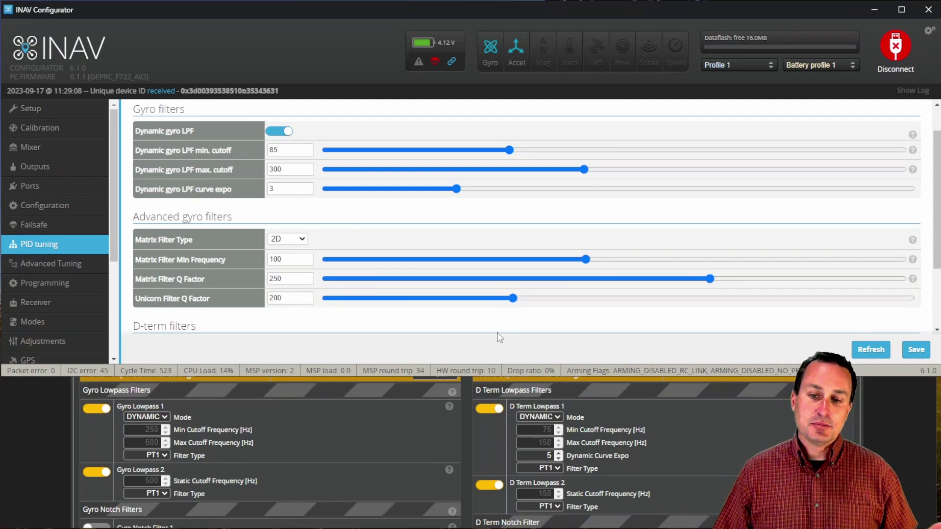
scroll(452, 273, up, 1)
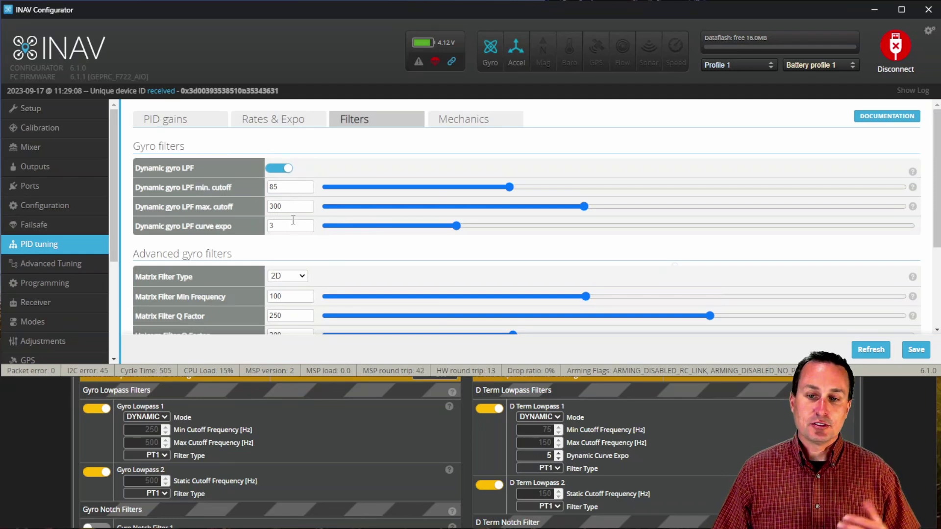
scroll(304, 231, down, 4)
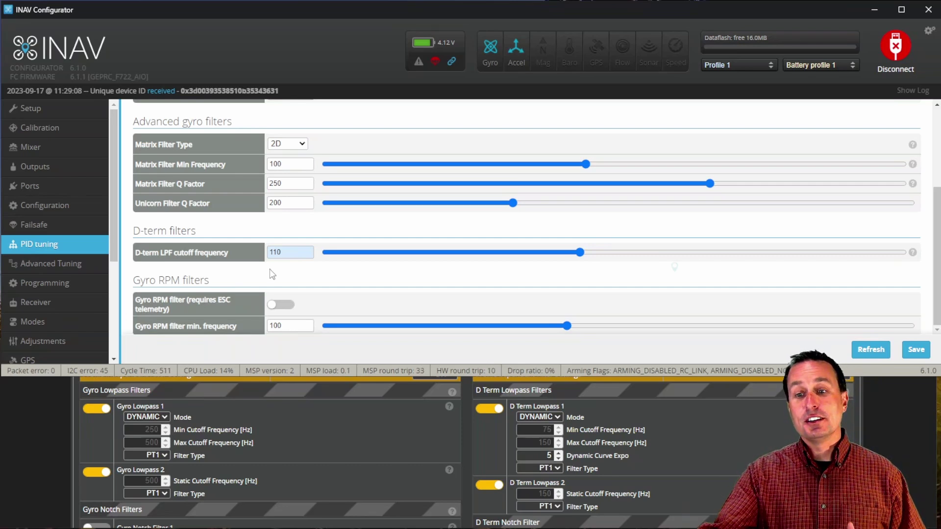
Step: Clear the stray text selection on the Filters page heading
click(205, 235)
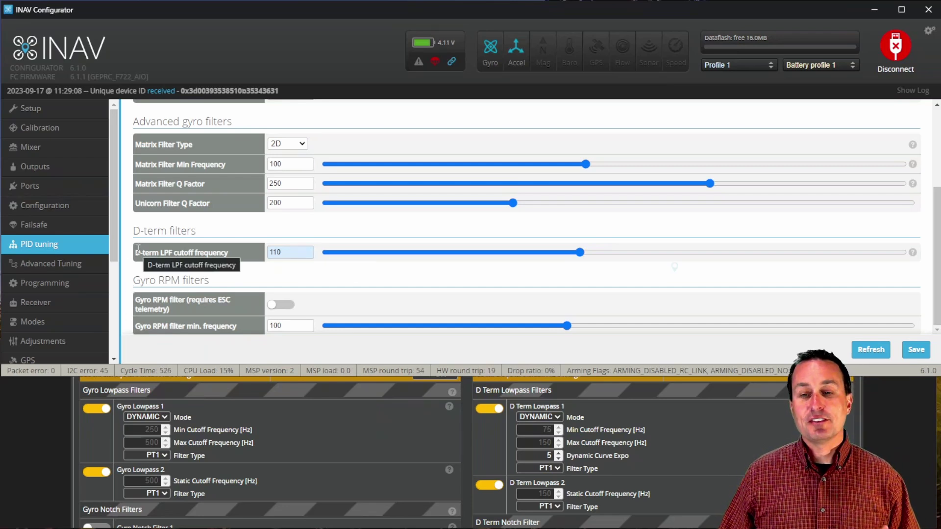
Step: In the CLI, run 'get lpf' and scroll up to dterm_lpf_hz 110 and dterm_lpf_type PT3
scroll(73, 314, down, 3)
click(55, 354)
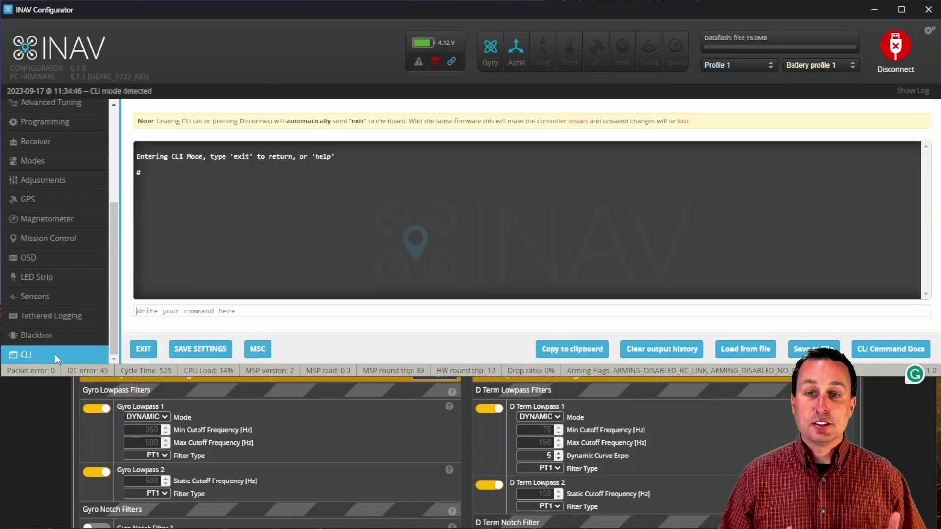
text(eet lpf)
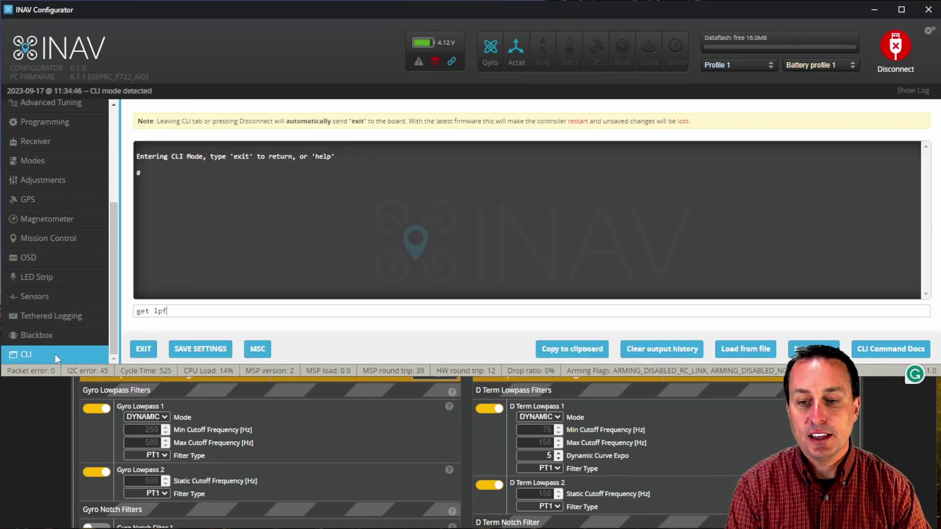
key(Return)
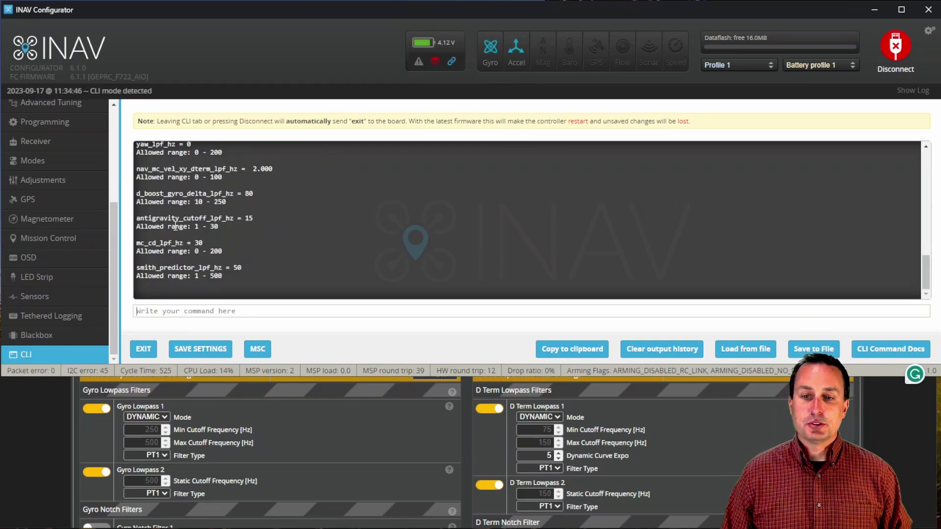
scroll(175, 224, up, 5)
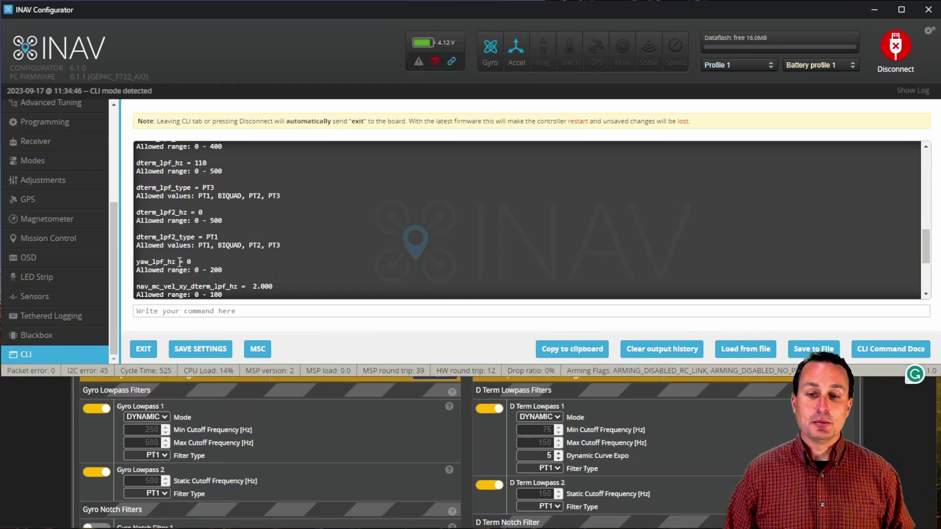
scroll(193, 255, up, 1)
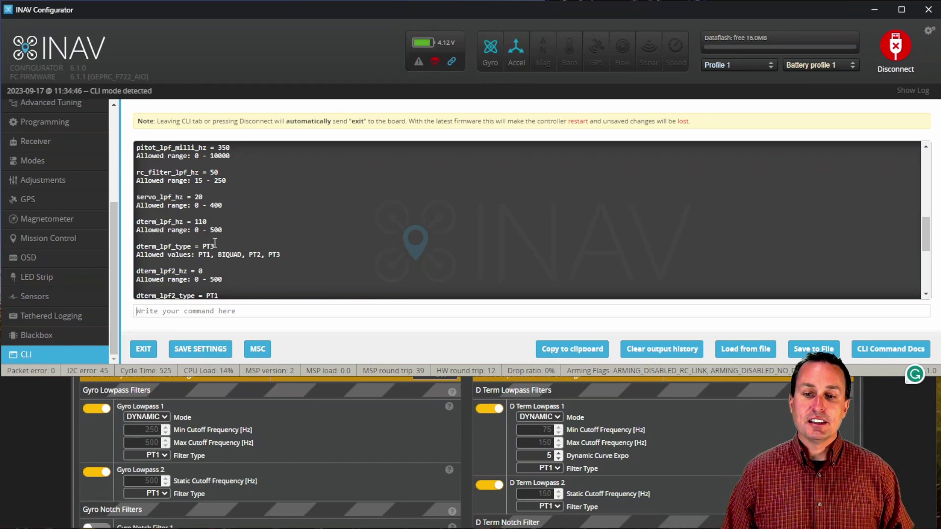
drag(215, 244, 204, 247)
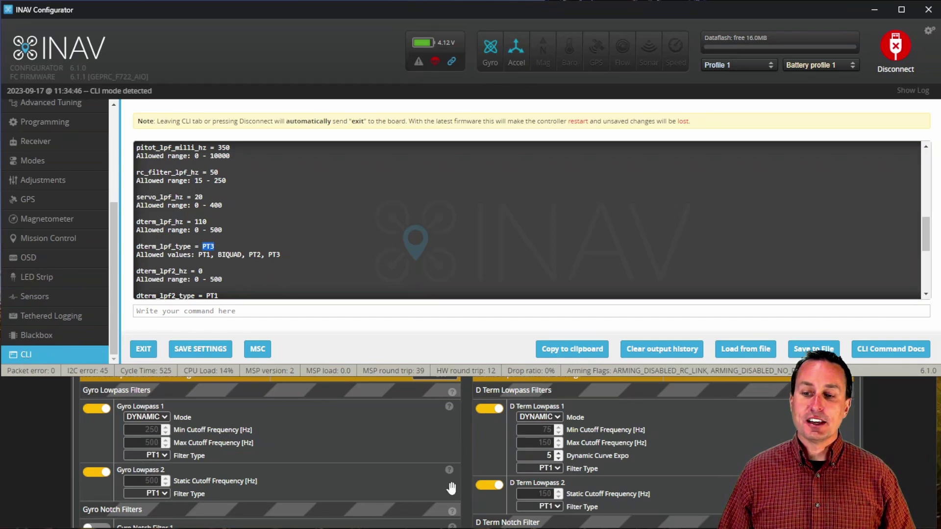
Step: Compare the Betaflight screenshot's dynamic notch settings (2 notches, Q 500, 100–600 Hz), then return to the CLI
click(442, 455)
scroll(442, 455, down, 4)
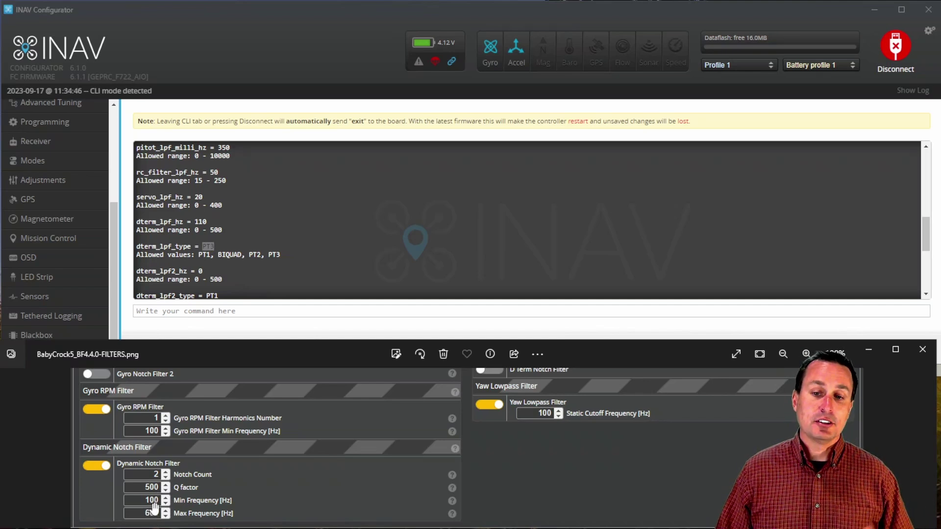
click(196, 310)
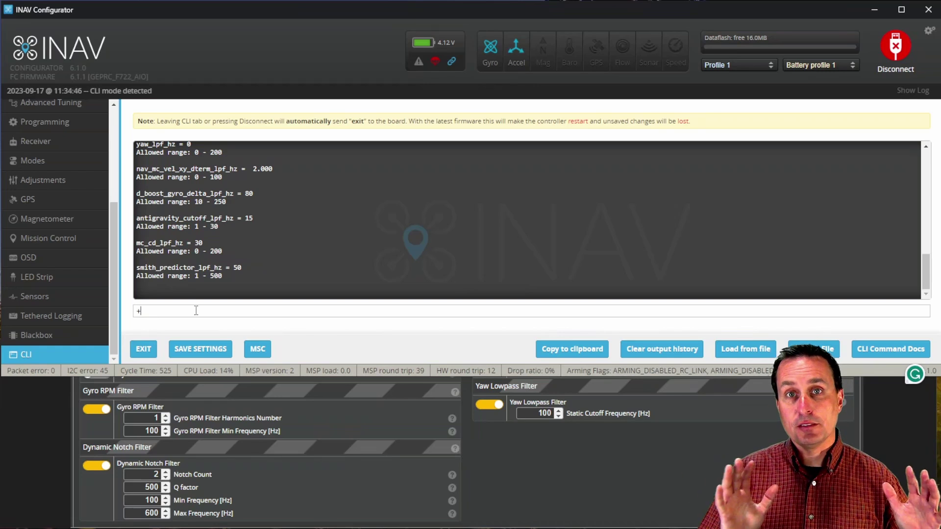
Step: Run 'set dterm_lpf_type = PT2', then 'save' to store it and reboot the board
key(BackSpace)
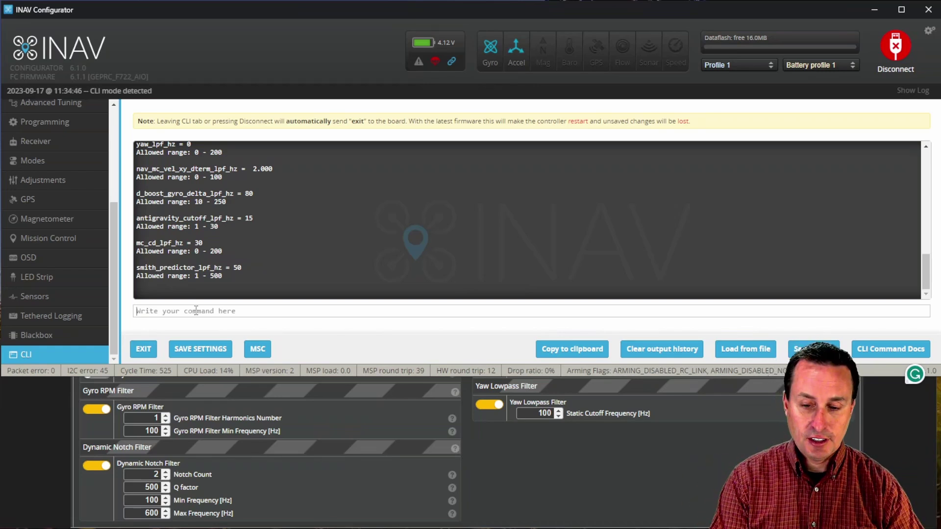
text(set)
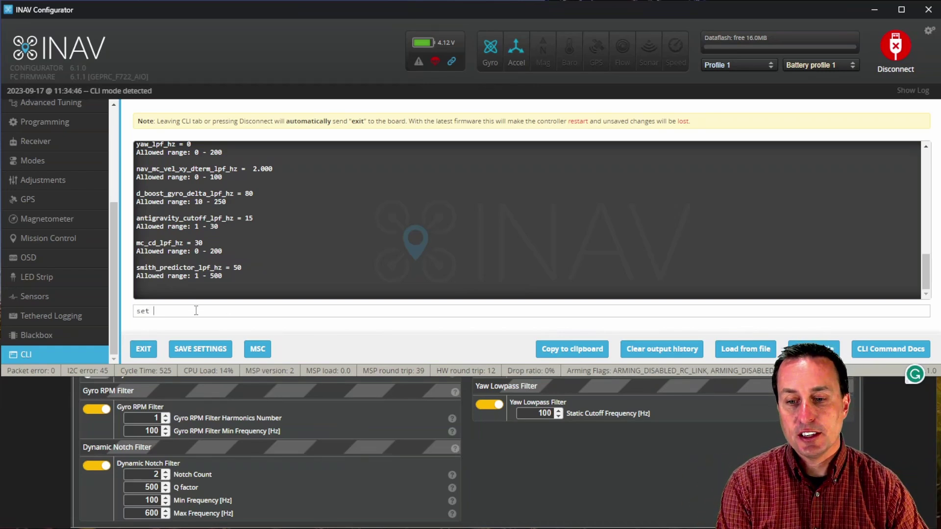
text(dterm_lpf_type = PT1)
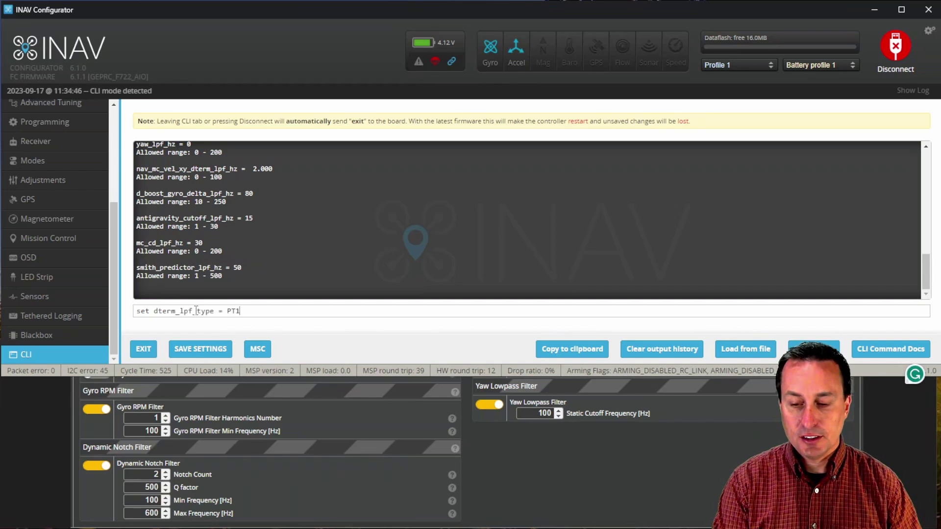
key(BackSpace)
text(2)
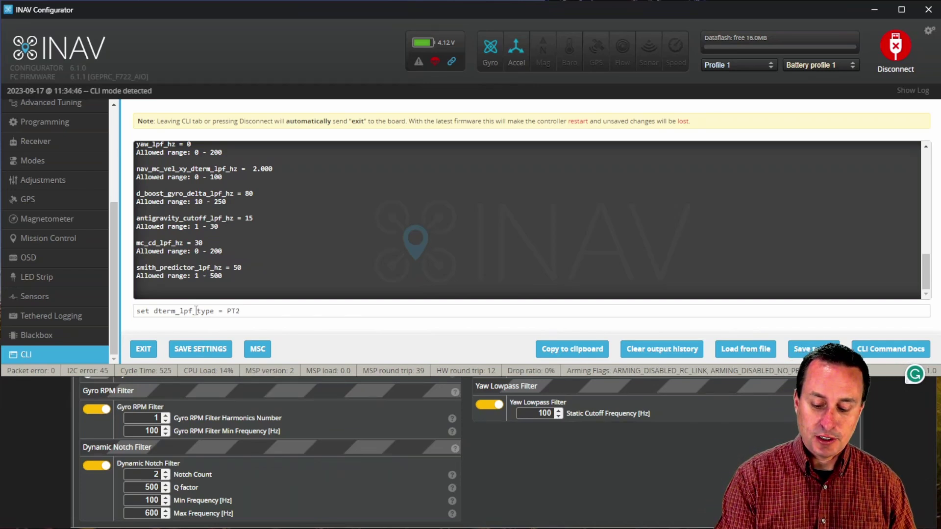
key(Return)
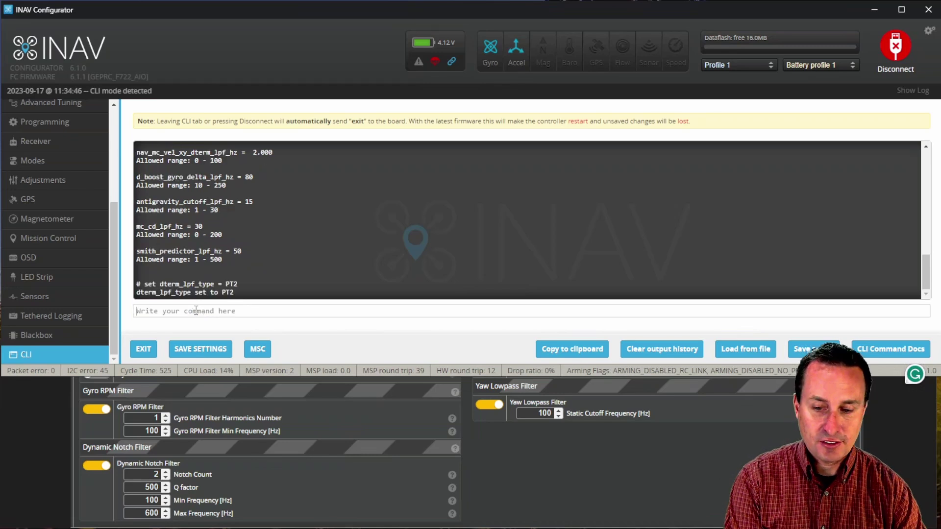
text(save)
key(Return)
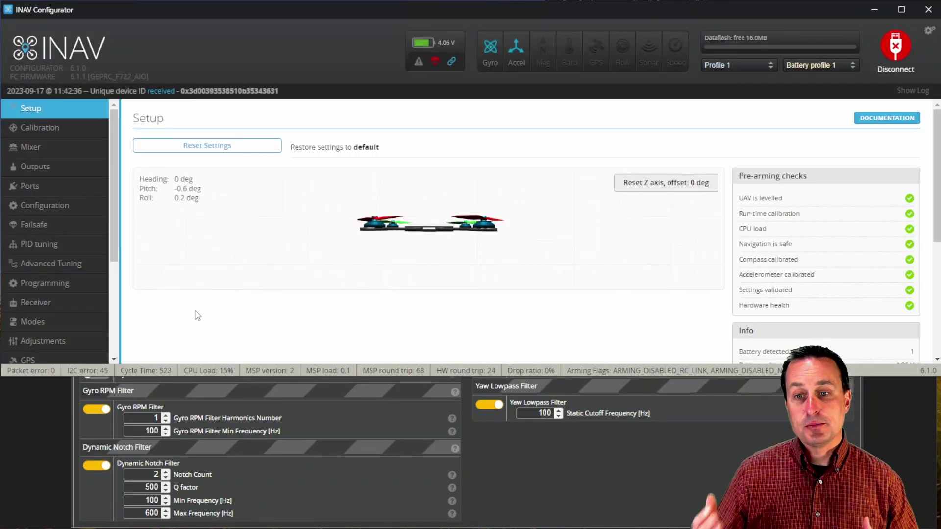
Step: Open PID tuning to show the roll gains P45, I80, D40, FF120
click(61, 245)
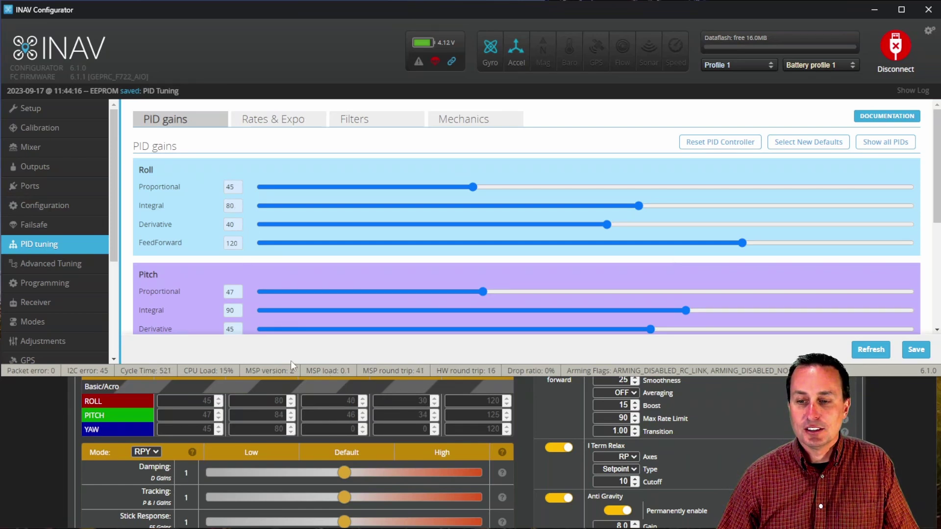
Step: Change Roll Derivative from 40 to 35 and Pitch Derivative from 45 to 40
double_click(228, 224)
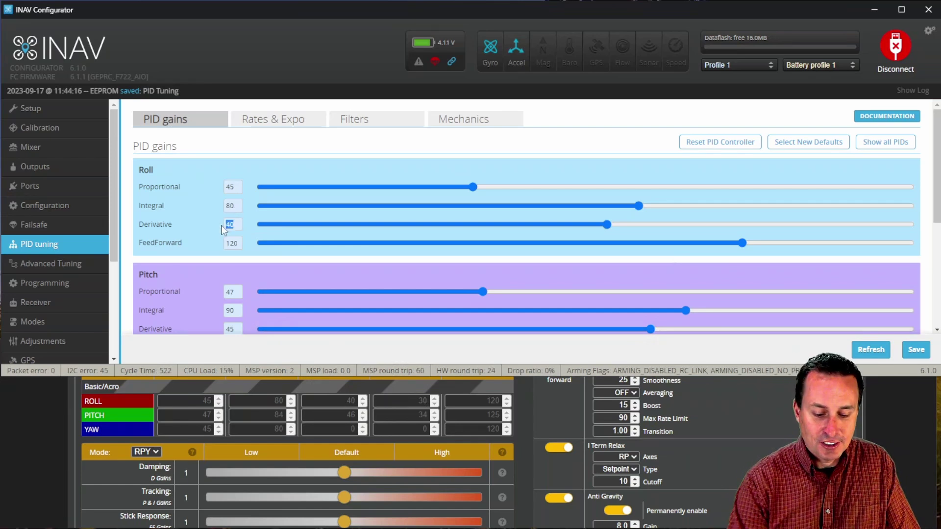
text(35)
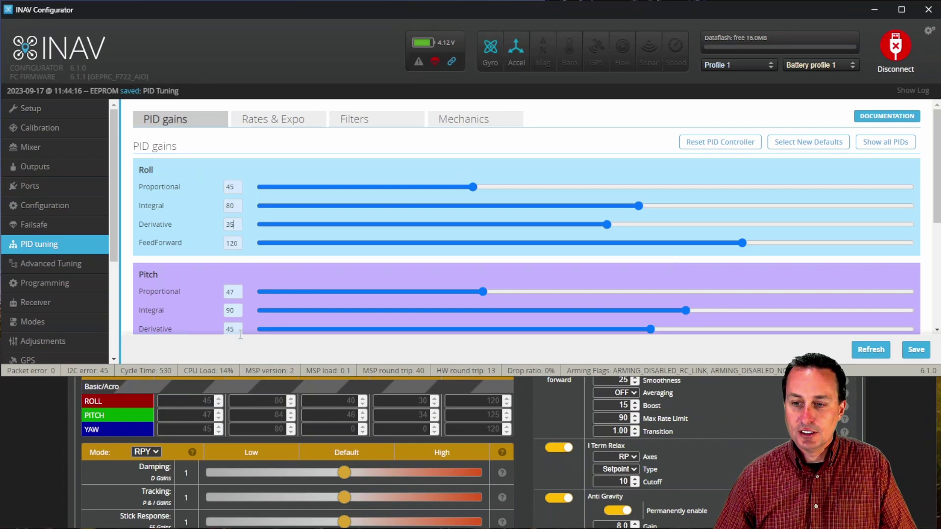
double_click(240, 330)
scroll(226, 328, down, 1)
text(40)
key(Tab)
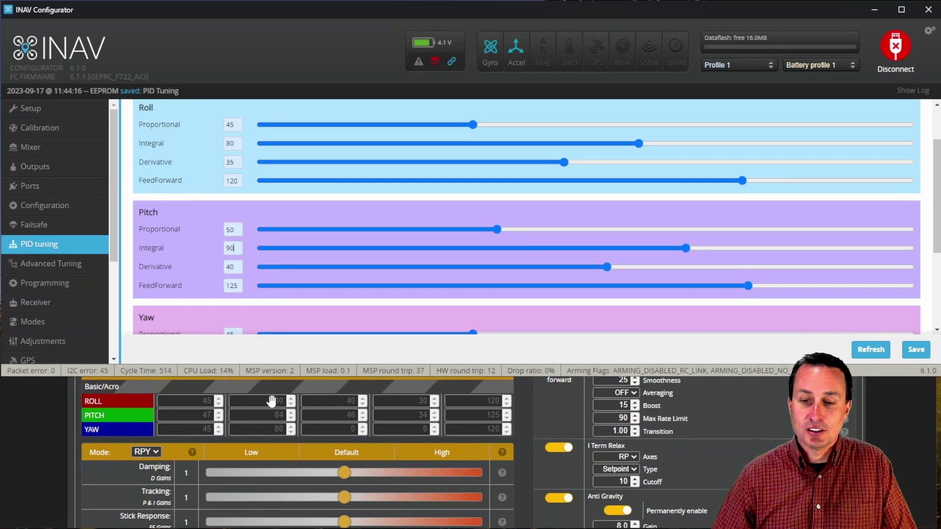
Step: Select the Pitch Proportional gain box, now at 50, for editing
click(241, 228)
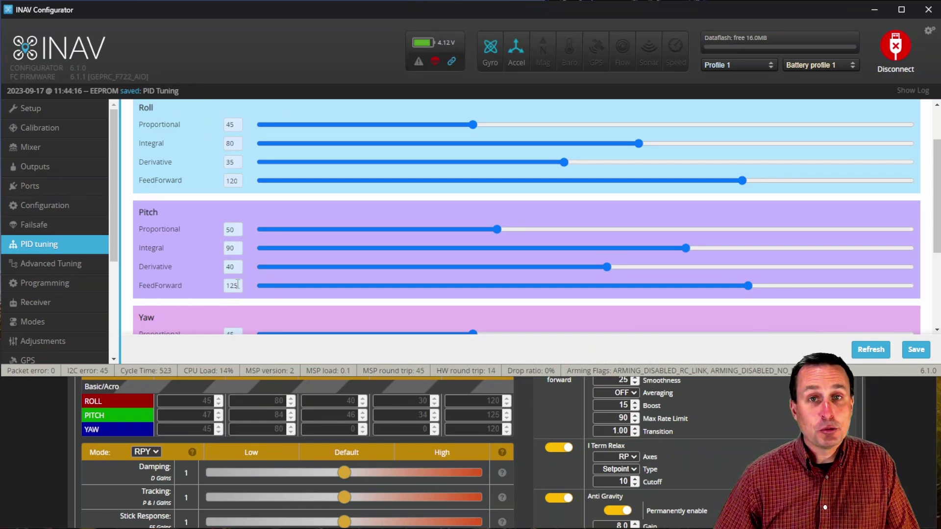